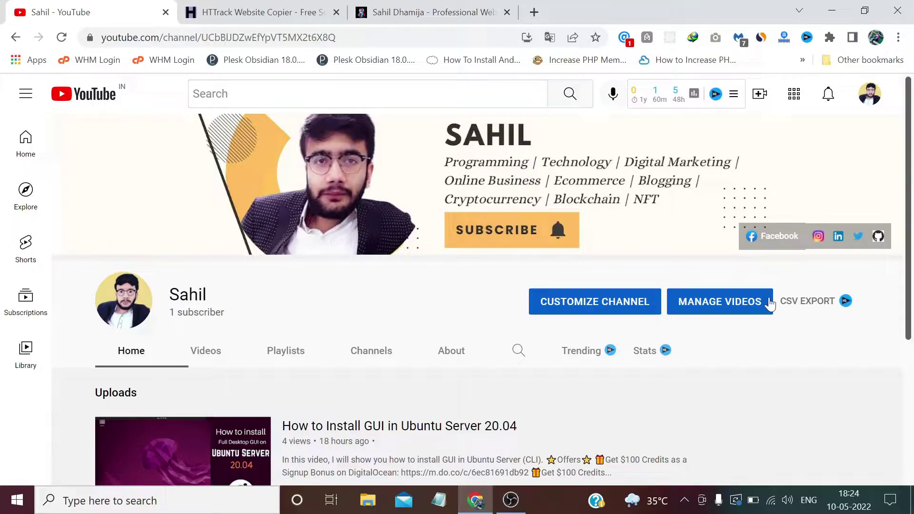
Go to the HTTrack website's download page and scroll to the downloads table.
{"action": "left_click", "coordinate": [285, 11]}
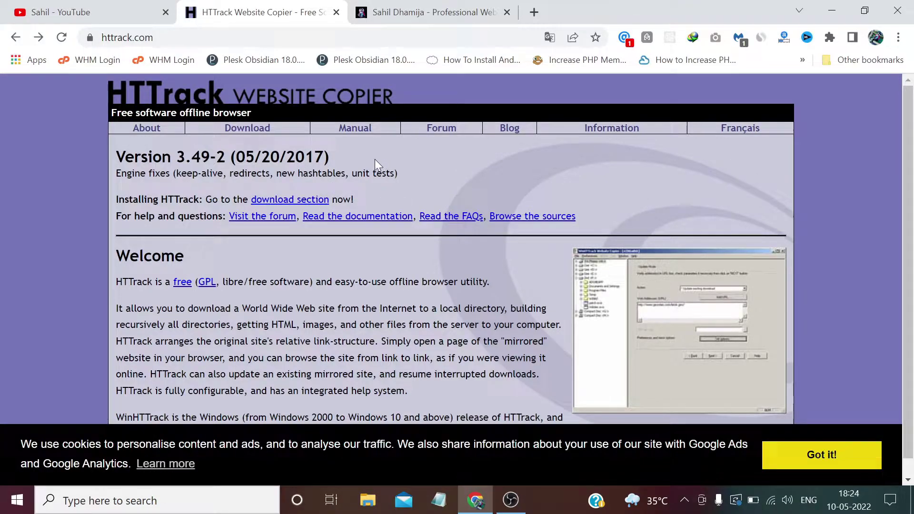
{"action": "left_click", "coordinate": [250, 131]}
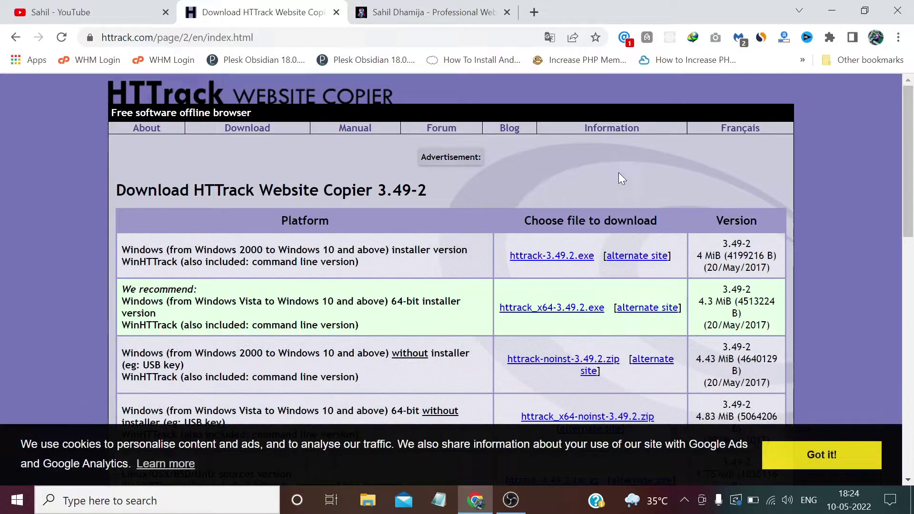
{"action": "scroll", "coordinate": [457, 248], "scroll_direction": "down", "scroll_amount": 3}
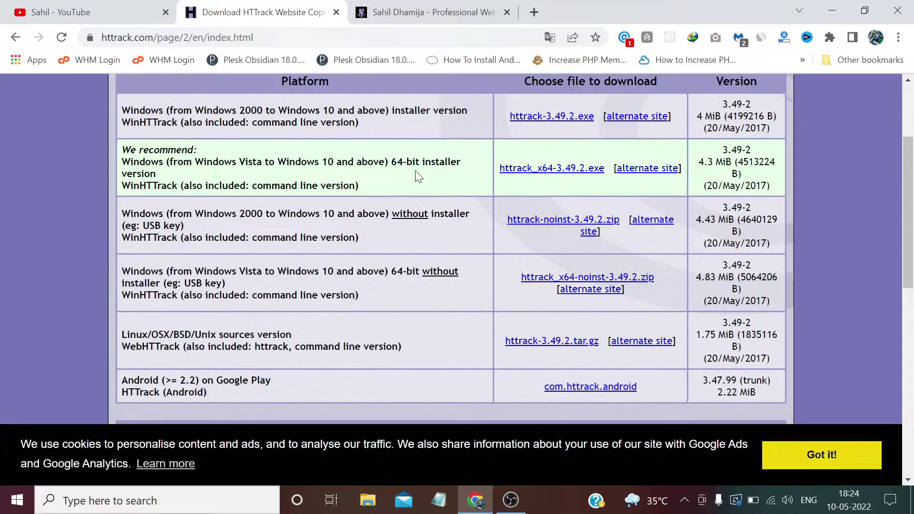
Try the httrack_x64-3.49.2.exe download, dismiss its prompt, and minimise Chrome.
{"action": "left_click", "coordinate": [539, 172]}
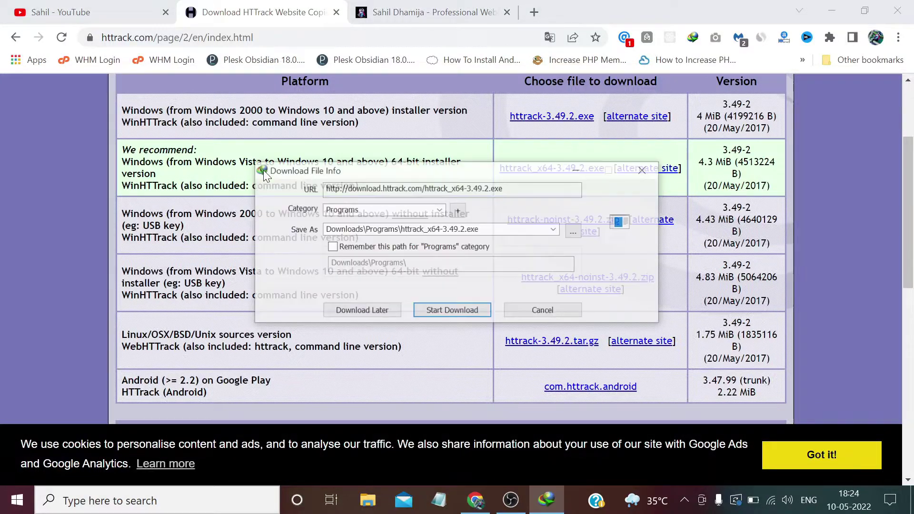
{"action": "left_click", "coordinate": [642, 170]}
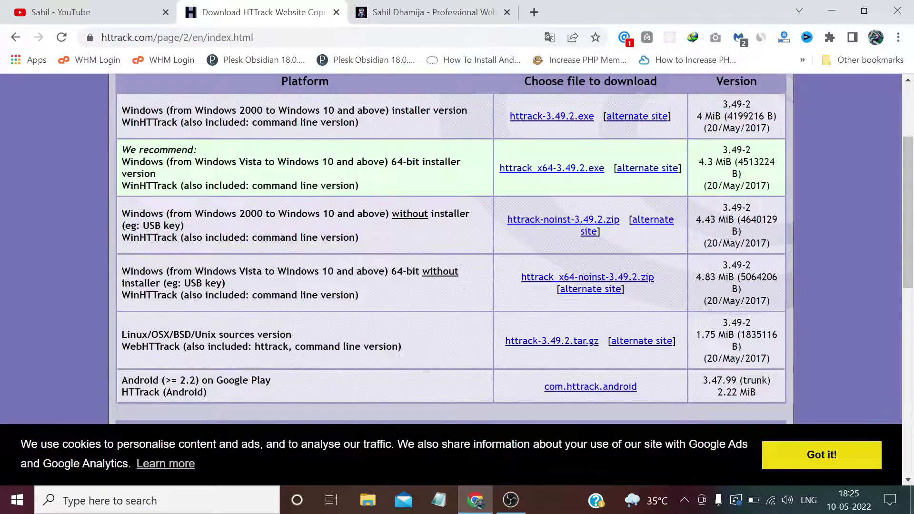
{"action": "left_click", "coordinate": [912, 500]}
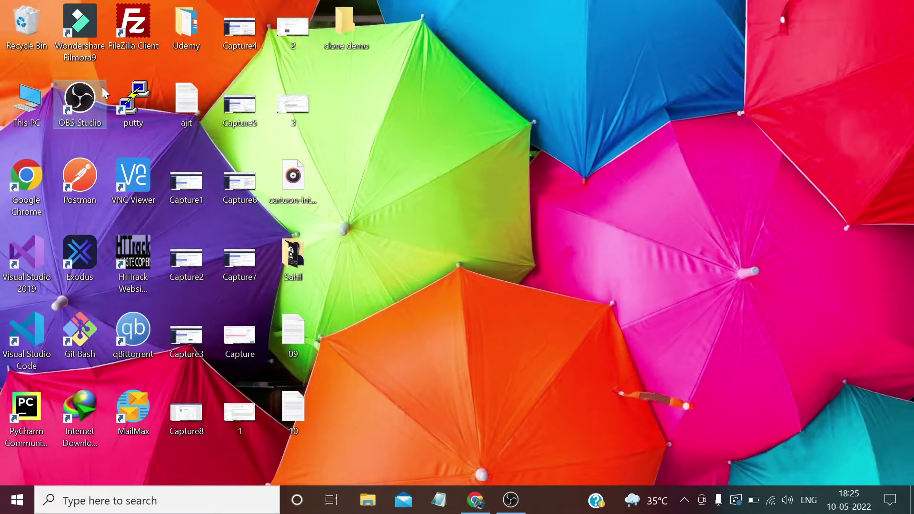
Launch WinHTTrack, begin a new project, and check the desktop clone demo folder.
{"action": "left_click", "coordinate": [135, 267]}
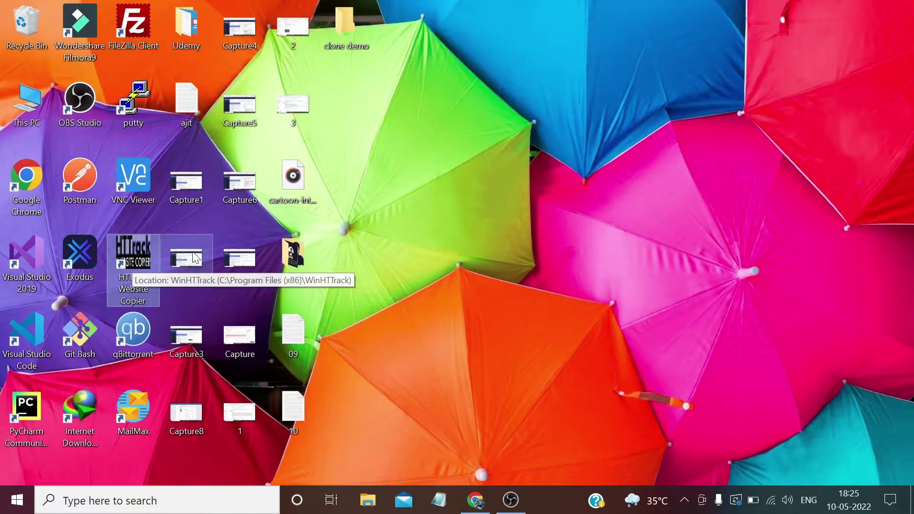
{"action": "left_click", "coordinate": [494, 219]}
{"action": "left_click", "coordinate": [129, 261]}
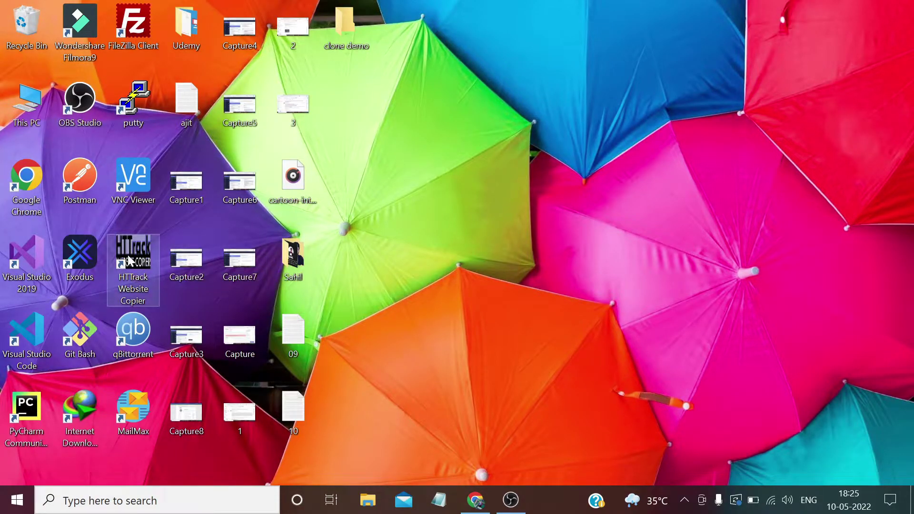
{"action": "double_click", "coordinate": [134, 252]}
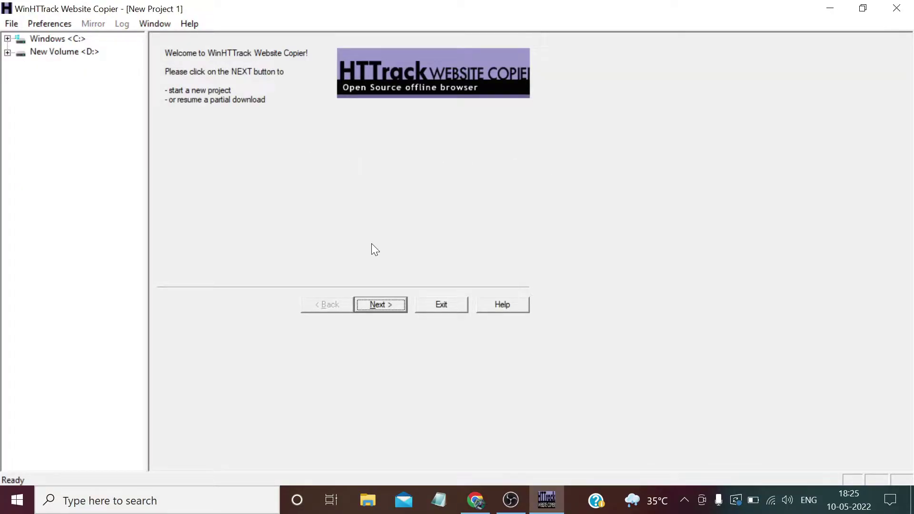
{"action": "left_click", "coordinate": [382, 304]}
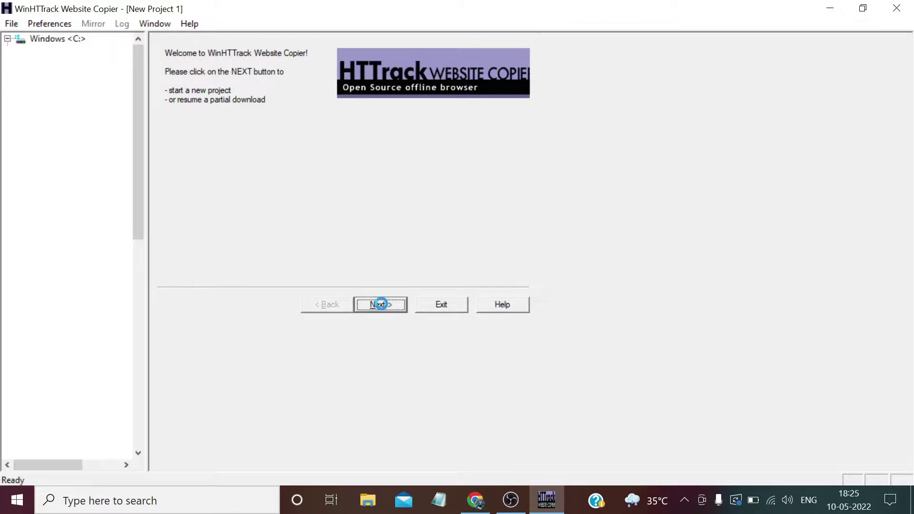
{"action": "left_click", "coordinate": [831, 7]}
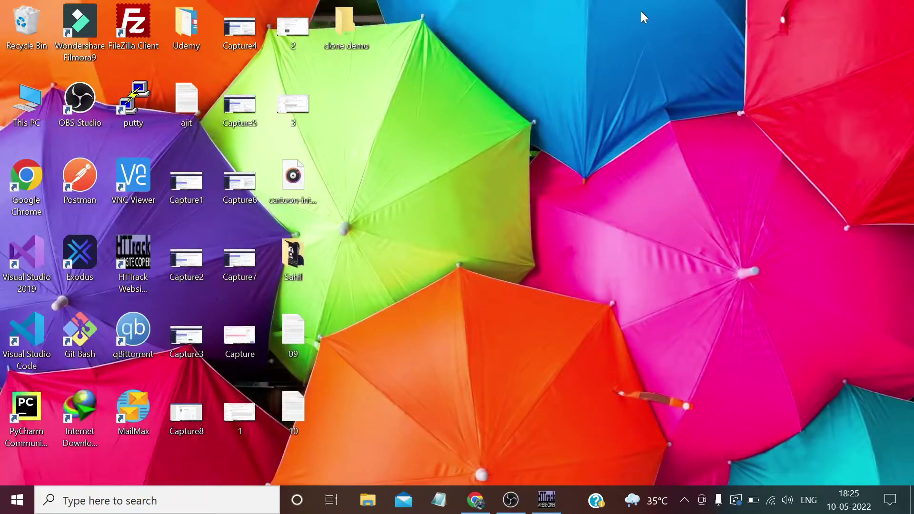
{"action": "double_click", "coordinate": [350, 22]}
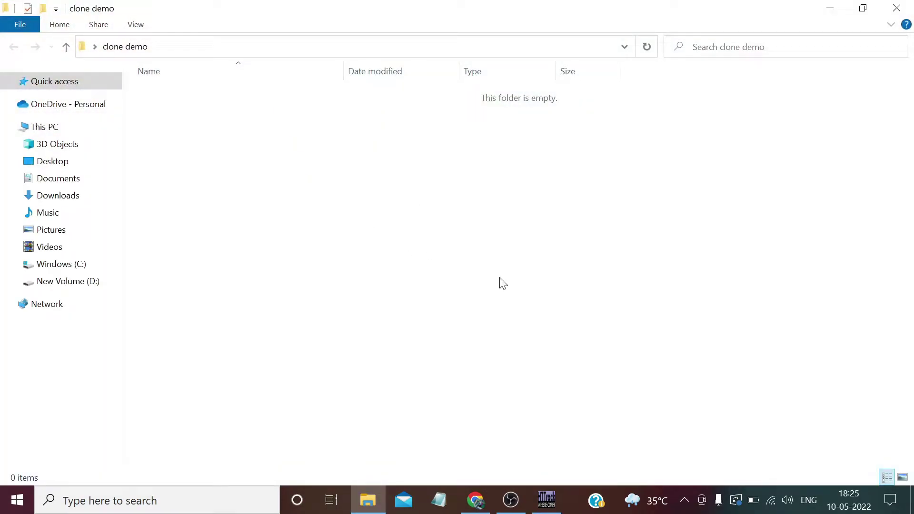
{"action": "left_click", "coordinate": [549, 498]}
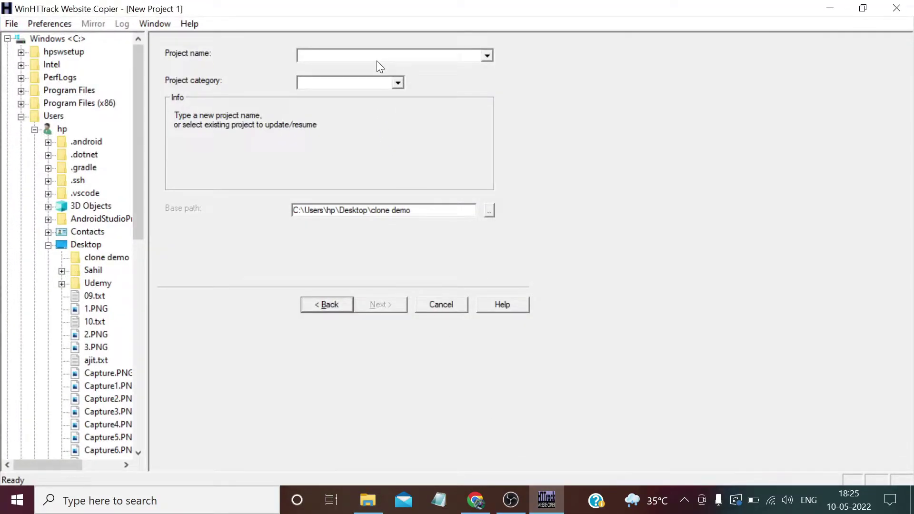
Name the project sahilatwork with base path Desktop\clone demo, then continue.
{"action": "type", "text": "sahilatwork"}
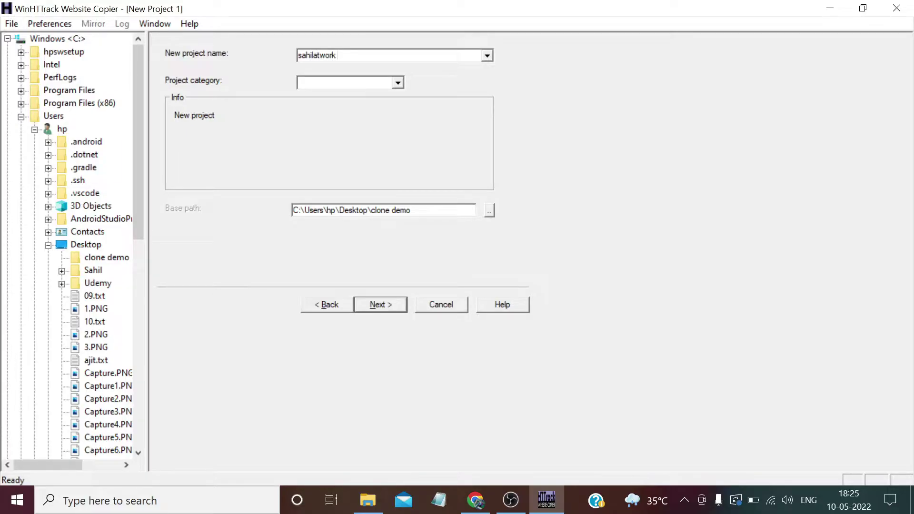
{"action": "left_click", "coordinate": [489, 210]}
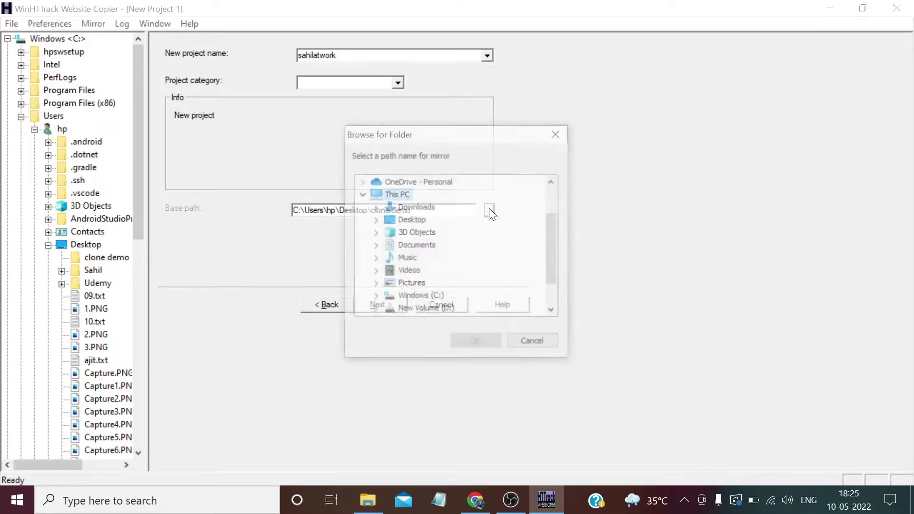
{"action": "left_click", "coordinate": [376, 220]}
{"action": "left_click", "coordinate": [431, 234]}
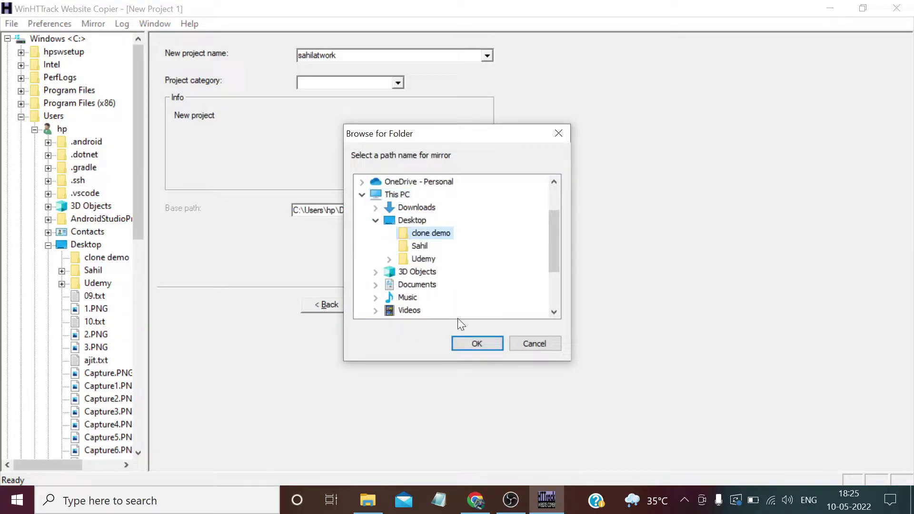
{"action": "left_click", "coordinate": [478, 343]}
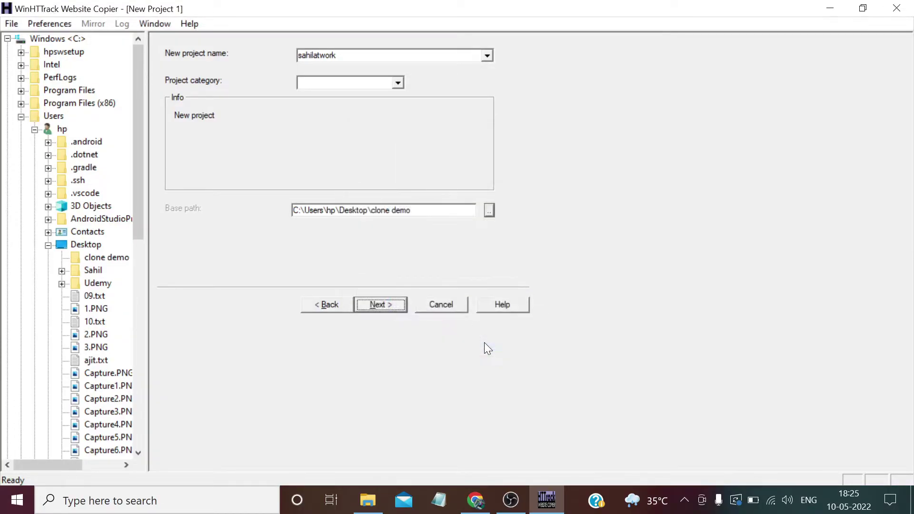
{"action": "left_click", "coordinate": [393, 305]}
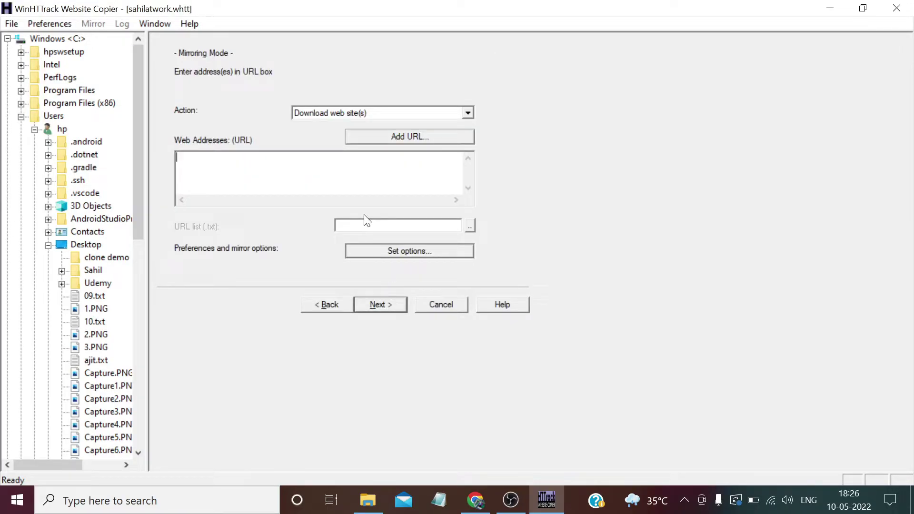
Scroll down through the live sahilatwork.com portfolio site in Chrome.
{"action": "left_click", "coordinate": [476, 500]}
{"action": "left_click", "coordinate": [433, 12]}
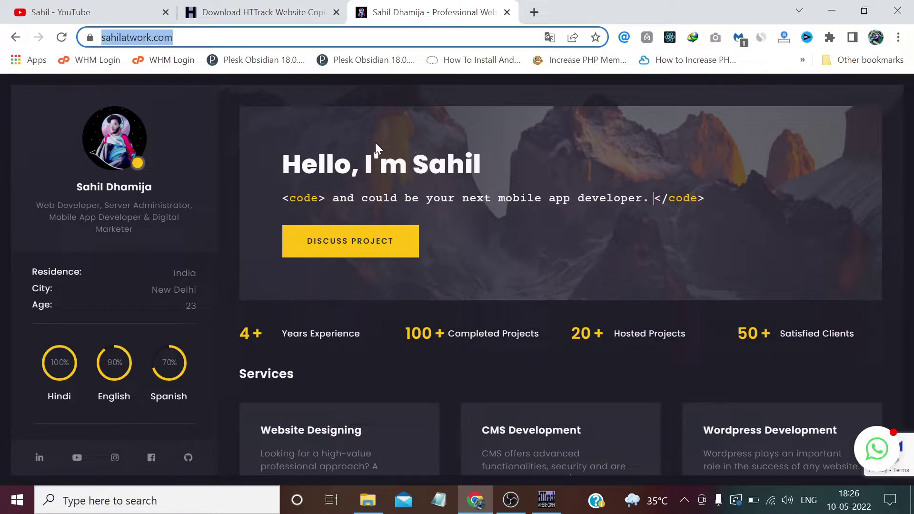
{"action": "scroll", "coordinate": [670, 381], "scroll_direction": "down", "scroll_amount": 1}
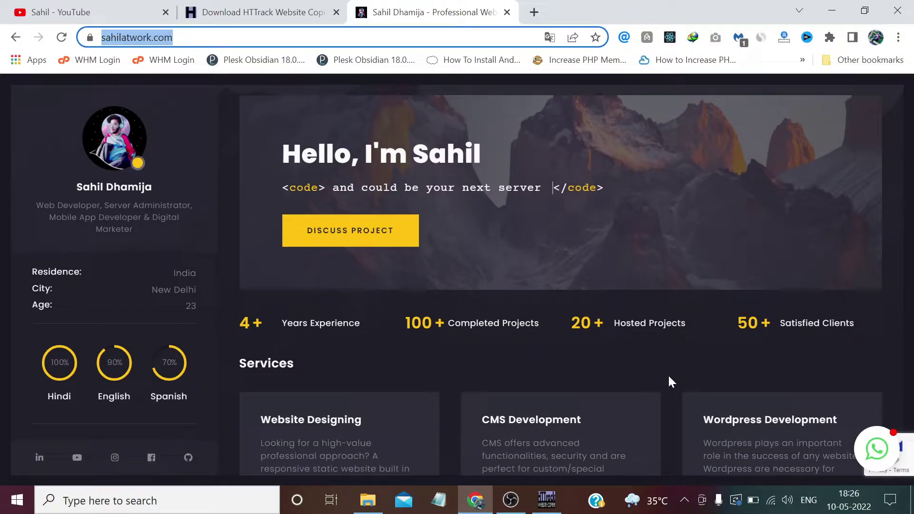
{"action": "scroll", "coordinate": [670, 381], "scroll_direction": "down", "scroll_amount": 8}
{"action": "scroll", "coordinate": [669, 381], "scroll_direction": "down", "scroll_amount": 7}
{"action": "scroll", "coordinate": [669, 381], "scroll_direction": "down", "scroll_amount": 9}
{"action": "scroll", "coordinate": [669, 381], "scroll_direction": "down", "scroll_amount": 2}
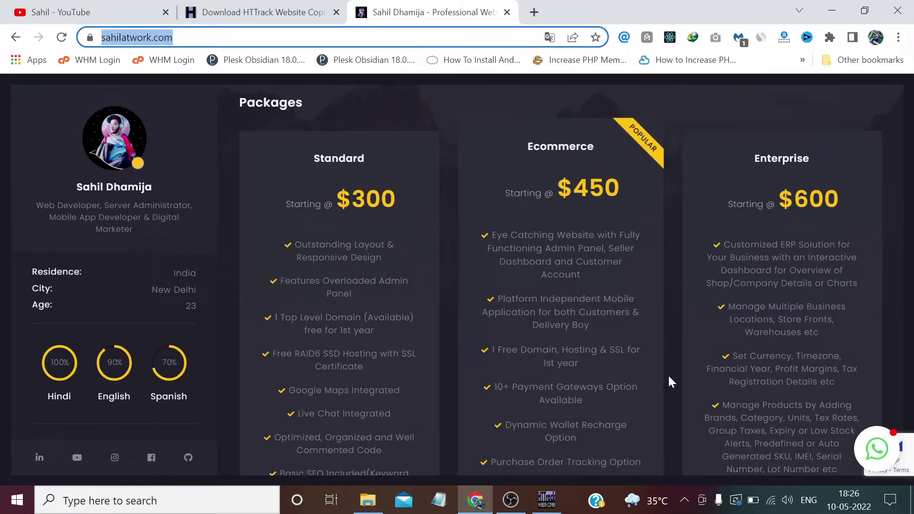
{"action": "scroll", "coordinate": [668, 375], "scroll_direction": "down", "scroll_amount": 7}
{"action": "scroll", "coordinate": [667, 374], "scroll_direction": "down", "scroll_amount": 8}
{"action": "scroll", "coordinate": [667, 374], "scroll_direction": "down", "scroll_amount": 4}
{"action": "scroll", "coordinate": [667, 374], "scroll_direction": "down", "scroll_amount": 8}
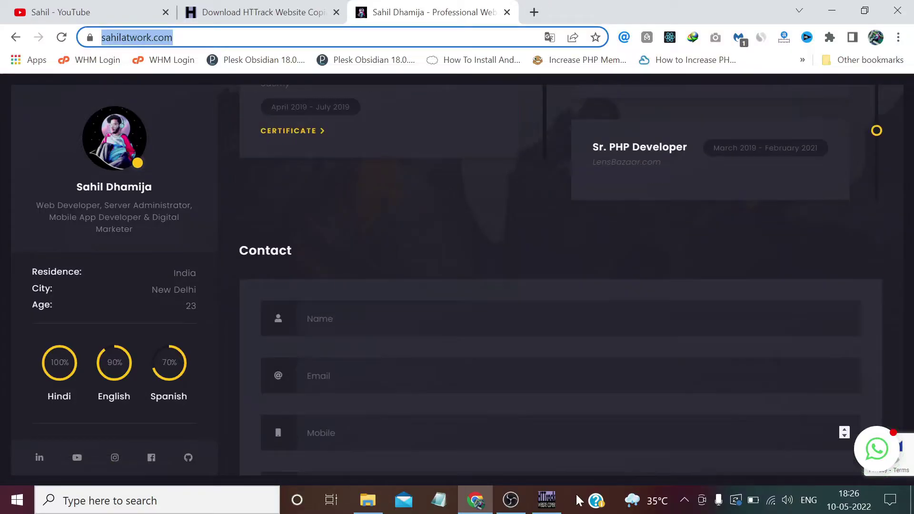
Scroll back up the live site, then return to the WinHTTrack wizard.
{"action": "left_click", "coordinate": [547, 499]}
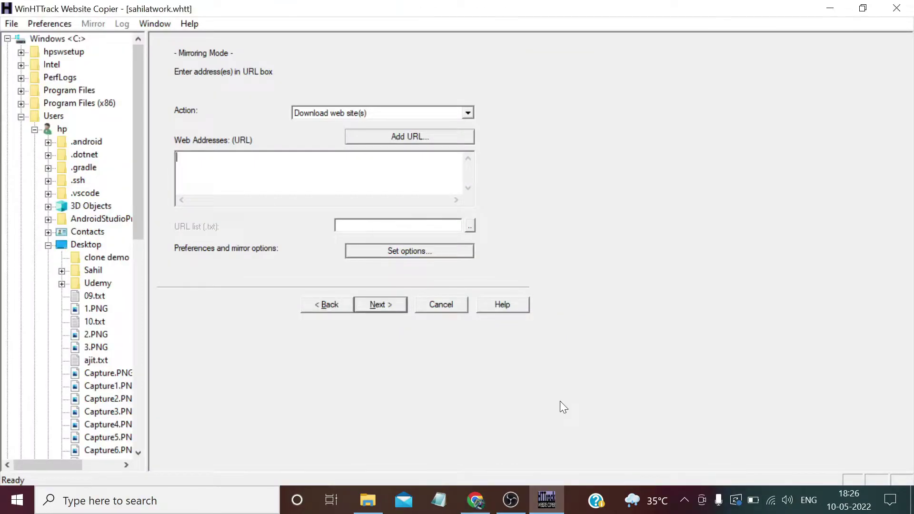
{"action": "key", "text": "alt+Tab"}
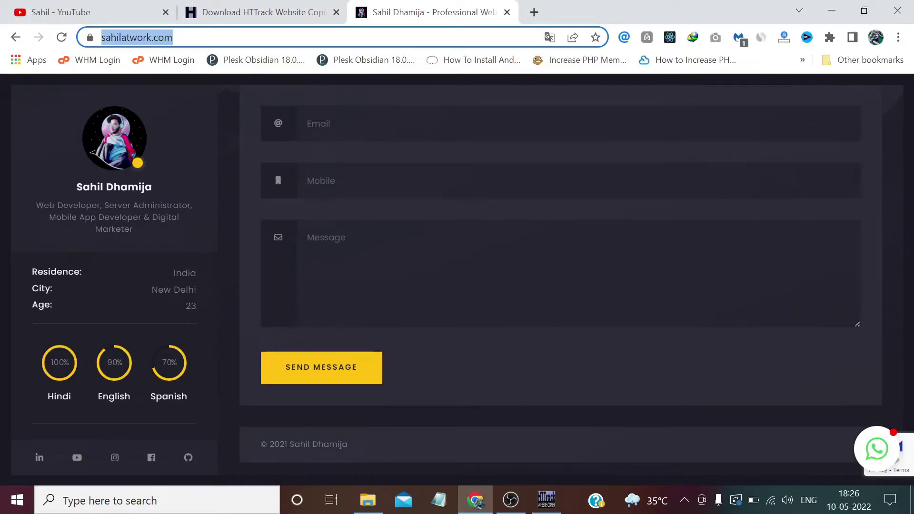
{"action": "scroll", "coordinate": [560, 279], "scroll_direction": "up", "scroll_amount": 5}
{"action": "scroll", "coordinate": [560, 280], "scroll_direction": "up", "scroll_amount": 3}
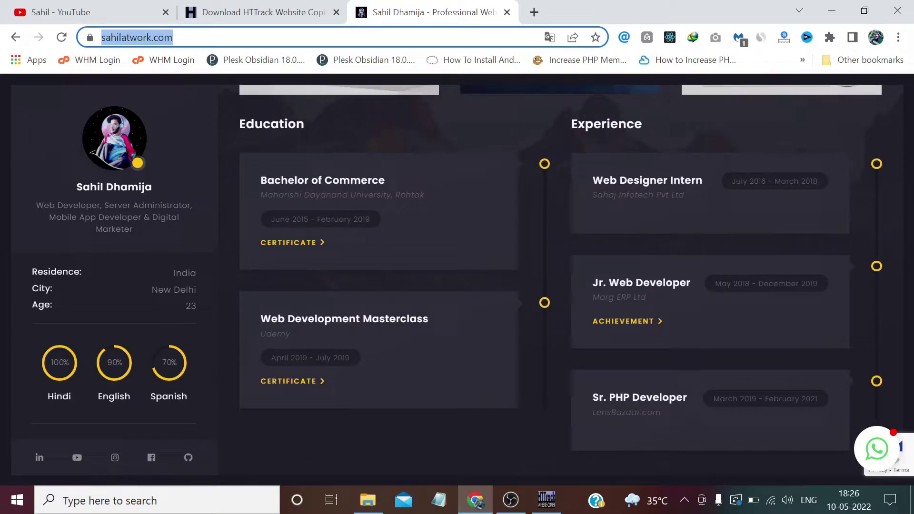
{"action": "scroll", "coordinate": [560, 280], "scroll_direction": "up", "scroll_amount": 5}
{"action": "scroll", "coordinate": [560, 280], "scroll_direction": "up", "scroll_amount": 5}
{"action": "key", "text": "alt+Tab"}
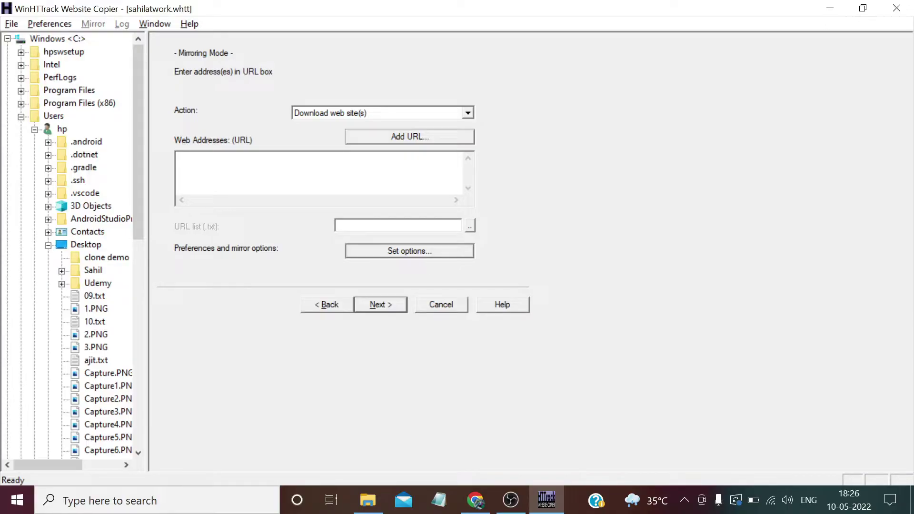
{"action": "type", "text": "https://sahilatwork.com/"}
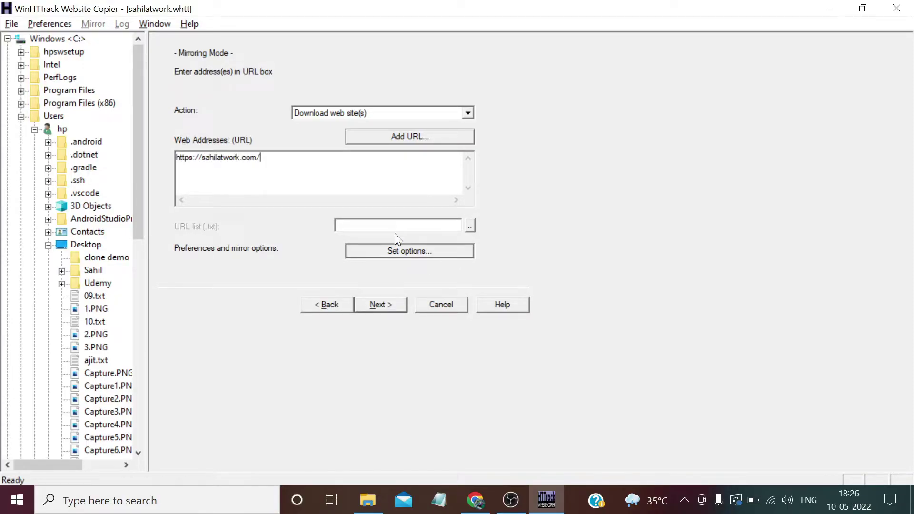
{"action": "left_click", "coordinate": [390, 306]}
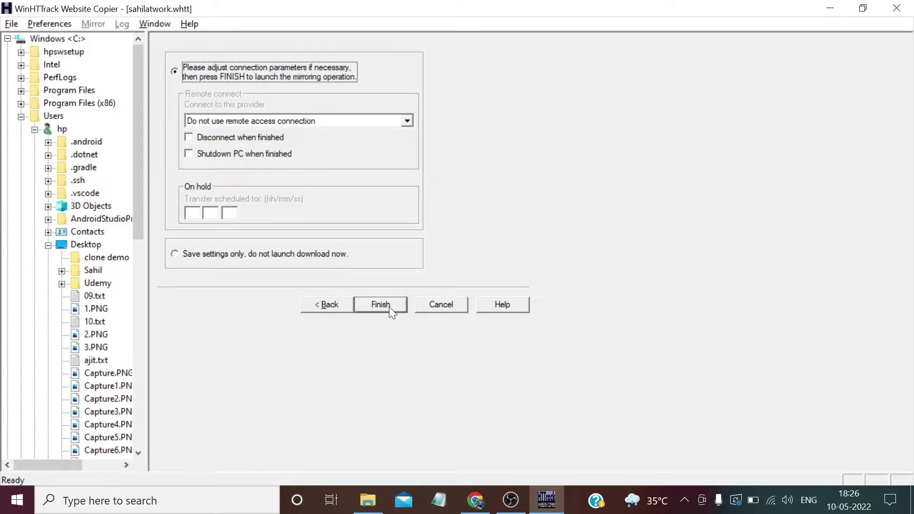
{"action": "left_click", "coordinate": [389, 306]}
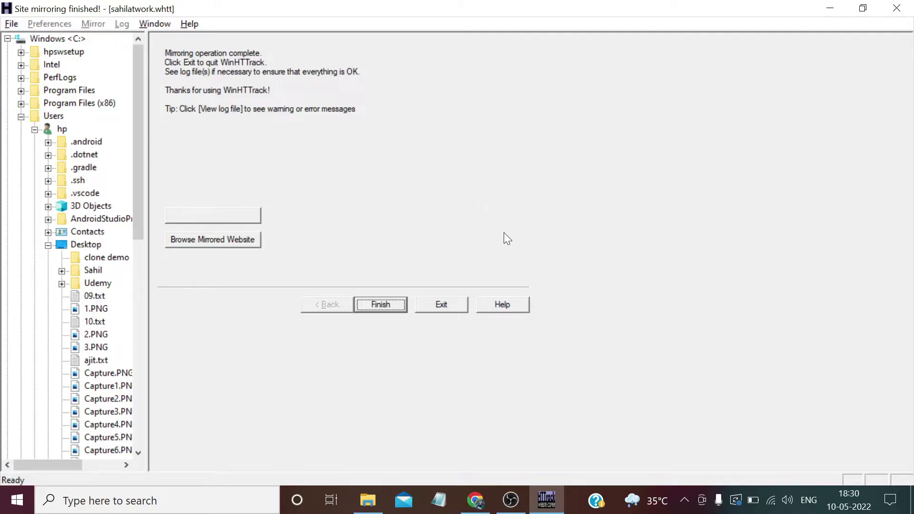
Open clone demo\sahilatwork\sahilatwork.com\index.html from File Explorer in Chrome.
{"action": "left_click", "coordinate": [367, 509]}
{"action": "double_click", "coordinate": [185, 95]}
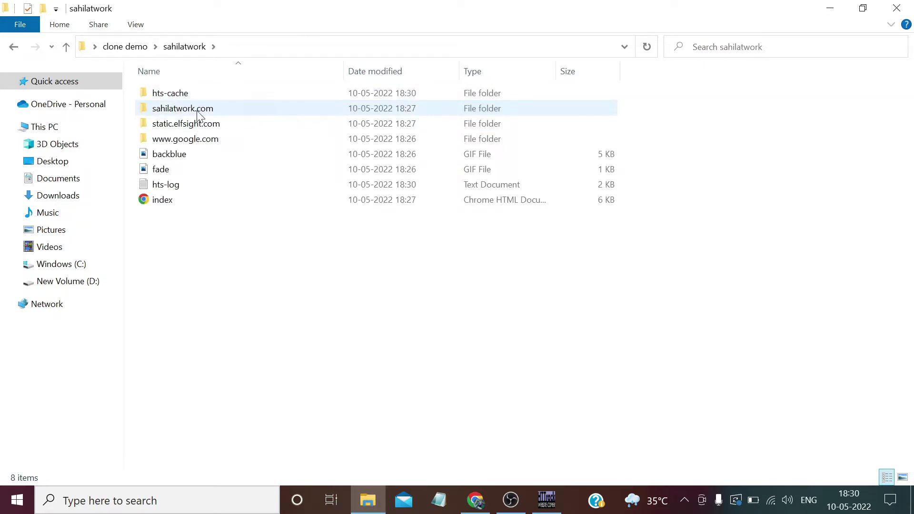
{"action": "double_click", "coordinate": [196, 111]}
{"action": "double_click", "coordinate": [198, 155]}
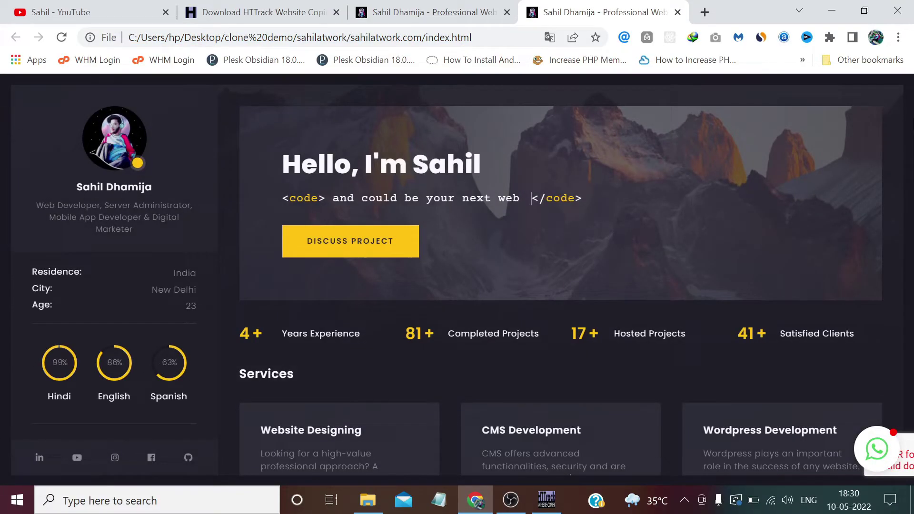
{"action": "scroll", "coordinate": [869, 204], "scroll_direction": "down", "scroll_amount": 2}
{"action": "scroll", "coordinate": [869, 205], "scroll_direction": "down", "scroll_amount": 5}
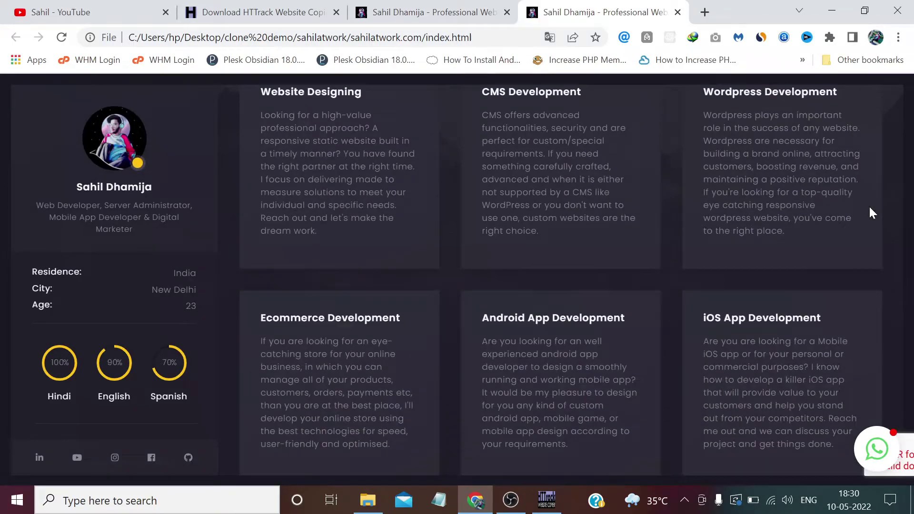
{"action": "scroll", "coordinate": [869, 204], "scroll_direction": "down", "scroll_amount": 3}
{"action": "scroll", "coordinate": [869, 204], "scroll_direction": "down", "scroll_amount": 4}
{"action": "scroll", "coordinate": [869, 209], "scroll_direction": "down", "scroll_amount": 2}
{"action": "scroll", "coordinate": [869, 210], "scroll_direction": "down", "scroll_amount": 2}
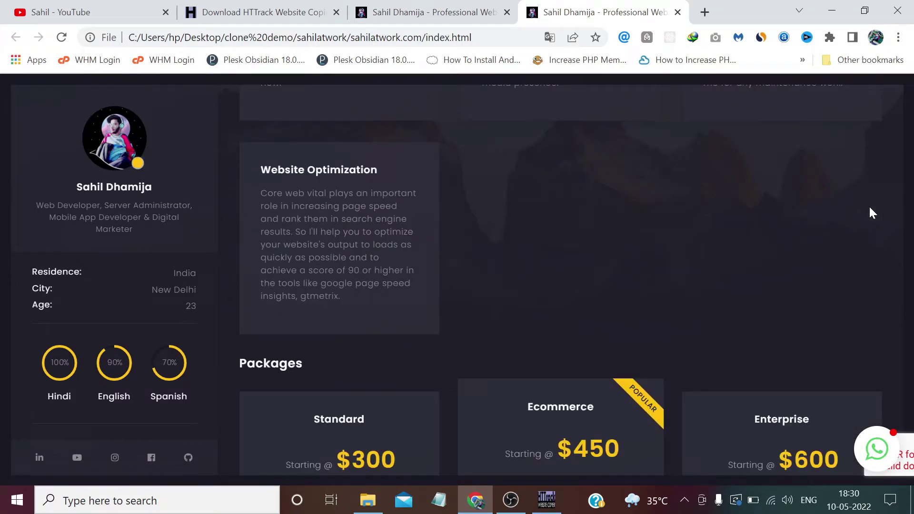
{"action": "scroll", "coordinate": [870, 210], "scroll_direction": "down", "scroll_amount": 5}
{"action": "scroll", "coordinate": [869, 210], "scroll_direction": "down", "scroll_amount": 2}
{"action": "scroll", "coordinate": [869, 210], "scroll_direction": "down", "scroll_amount": 2}
{"action": "scroll", "coordinate": [869, 210], "scroll_direction": "down", "scroll_amount": 3}
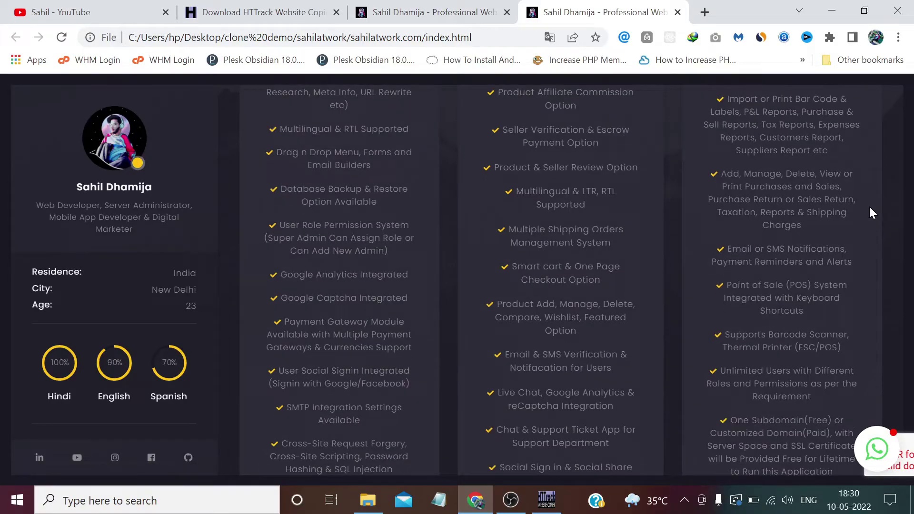
{"action": "scroll", "coordinate": [869, 210], "scroll_direction": "down", "scroll_amount": 5}
{"action": "scroll", "coordinate": [480, 209], "scroll_direction": "up", "scroll_amount": 3}
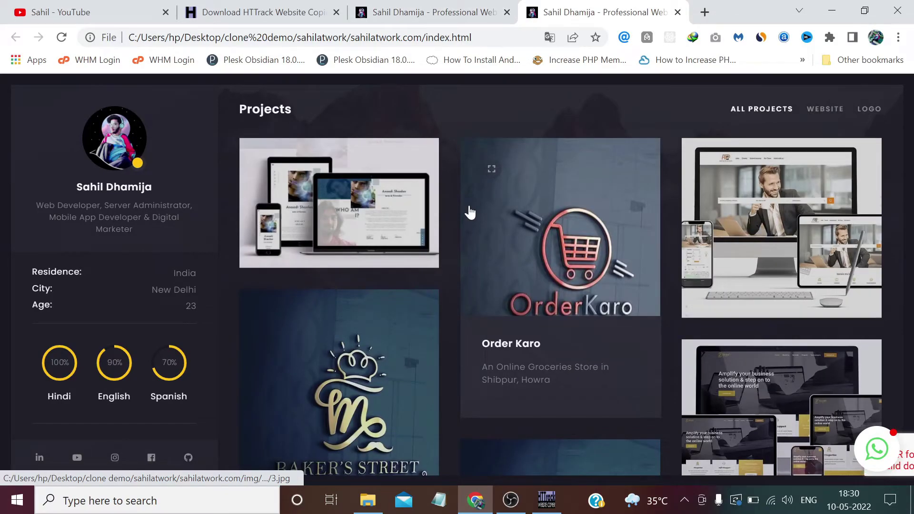
{"action": "scroll", "coordinate": [680, 218], "scroll_direction": "up", "scroll_amount": 10}
{"action": "scroll", "coordinate": [680, 219], "scroll_direction": "down", "scroll_amount": 6}
{"action": "scroll", "coordinate": [642, 76], "scroll_direction": "down", "scroll_amount": 6}
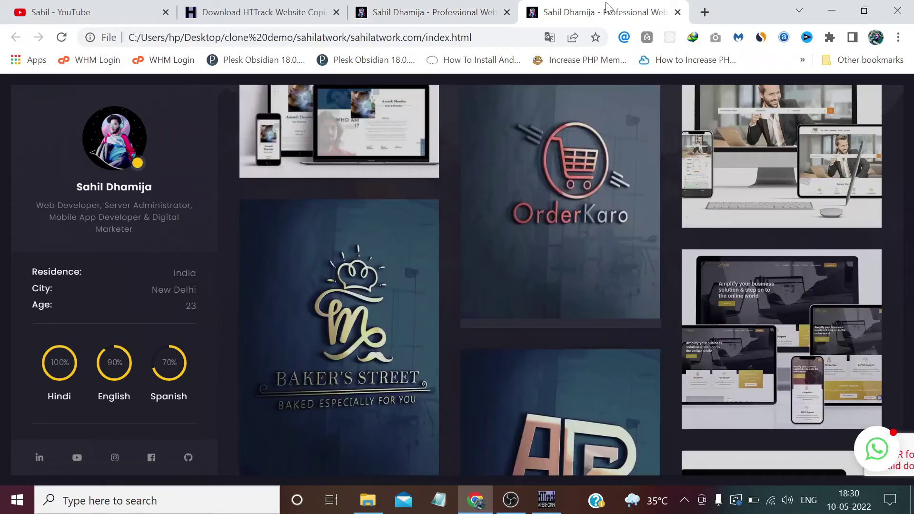
{"action": "scroll", "coordinate": [539, 300], "scroll_direction": "down", "scroll_amount": 2}
{"action": "scroll", "coordinate": [519, 297], "scroll_direction": "down", "scroll_amount": 4}
{"action": "scroll", "coordinate": [518, 299], "scroll_direction": "down", "scroll_amount": 2}
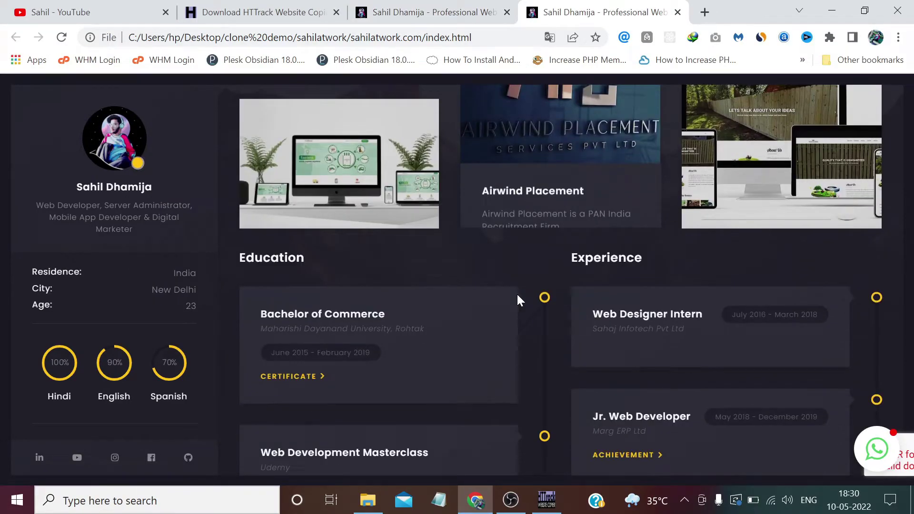
{"action": "scroll", "coordinate": [519, 285], "scroll_direction": "down", "scroll_amount": 8}
{"action": "scroll", "coordinate": [522, 282], "scroll_direction": "down", "scroll_amount": 4}
{"action": "scroll", "coordinate": [528, 248], "scroll_direction": "down", "scroll_amount": 2}
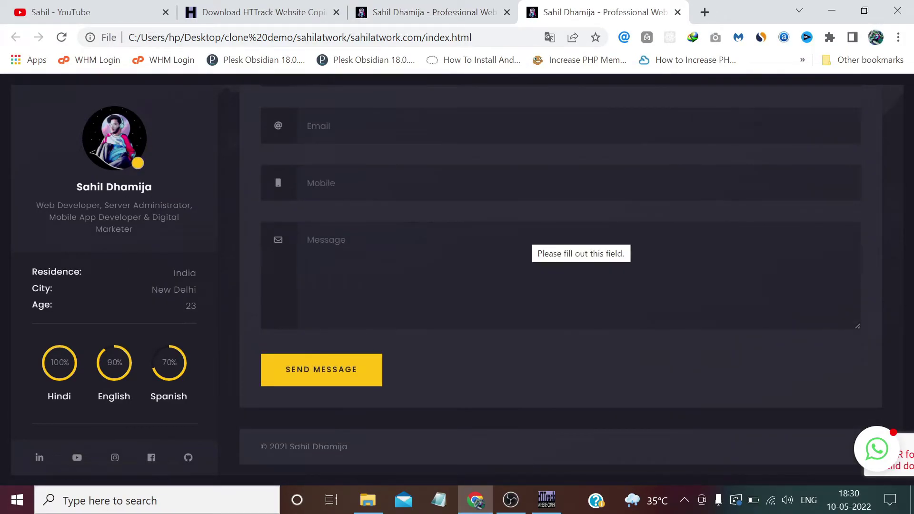
{"action": "scroll", "coordinate": [525, 232], "scroll_direction": "up", "scroll_amount": 5}
{"action": "scroll", "coordinate": [524, 232], "scroll_direction": "up", "scroll_amount": 6}
{"action": "scroll", "coordinate": [525, 240], "scroll_direction": "up", "scroll_amount": 5}
{"action": "scroll", "coordinate": [524, 241], "scroll_direction": "up", "scroll_amount": 10}
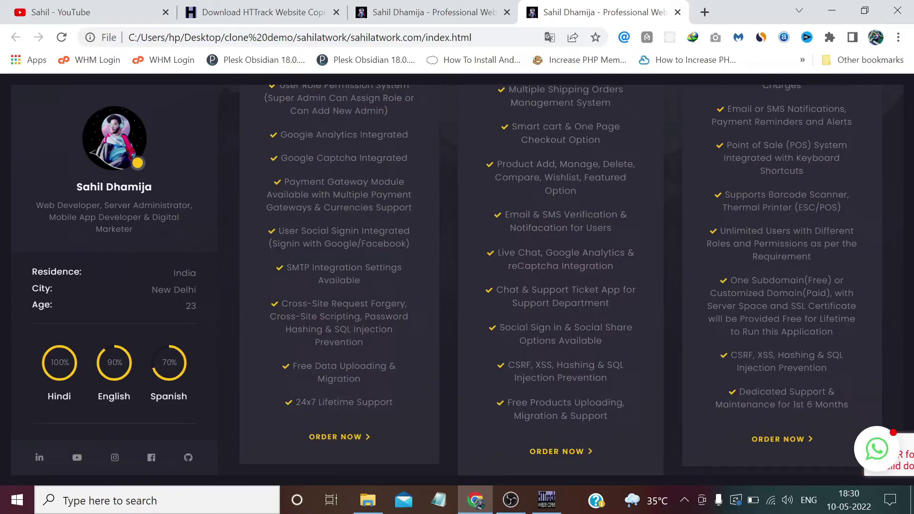
{"action": "scroll", "coordinate": [730, 236], "scroll_direction": "up", "scroll_amount": 10}
{"action": "scroll", "coordinate": [730, 235], "scroll_direction": "up", "scroll_amount": 5}
{"action": "scroll", "coordinate": [730, 236], "scroll_direction": "up", "scroll_amount": 8}
{"action": "scroll", "coordinate": [730, 235], "scroll_direction": "up", "scroll_amount": 1}
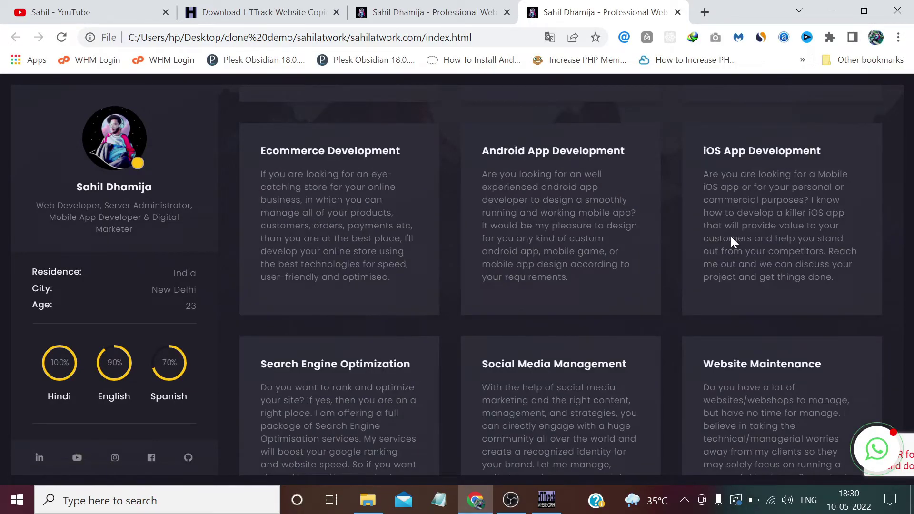
{"action": "scroll", "coordinate": [740, 228], "scroll_direction": "up", "scroll_amount": 3}
{"action": "scroll", "coordinate": [749, 221], "scroll_direction": "up", "scroll_amount": 5}
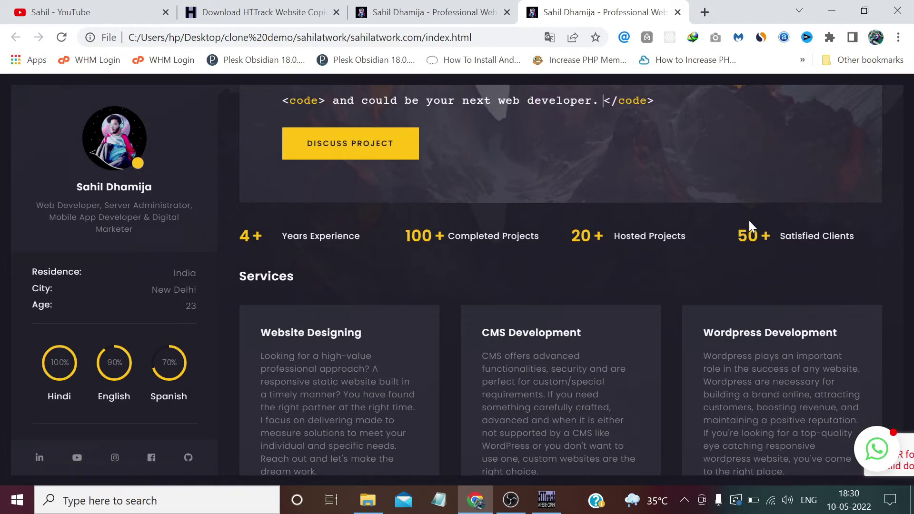